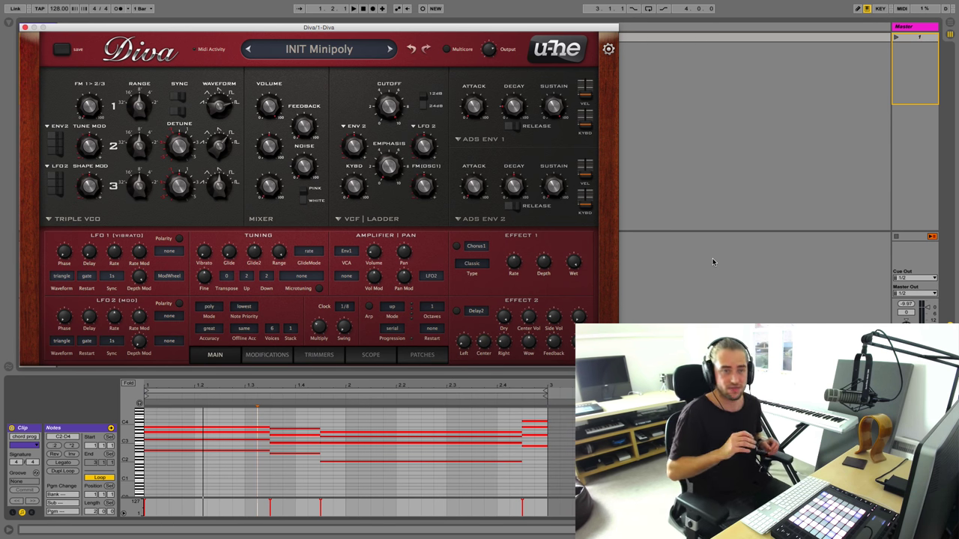
# Play, stop, then restart the looping chord progression through Diva's INIT Minipoly patch.
pyautogui.press('space')
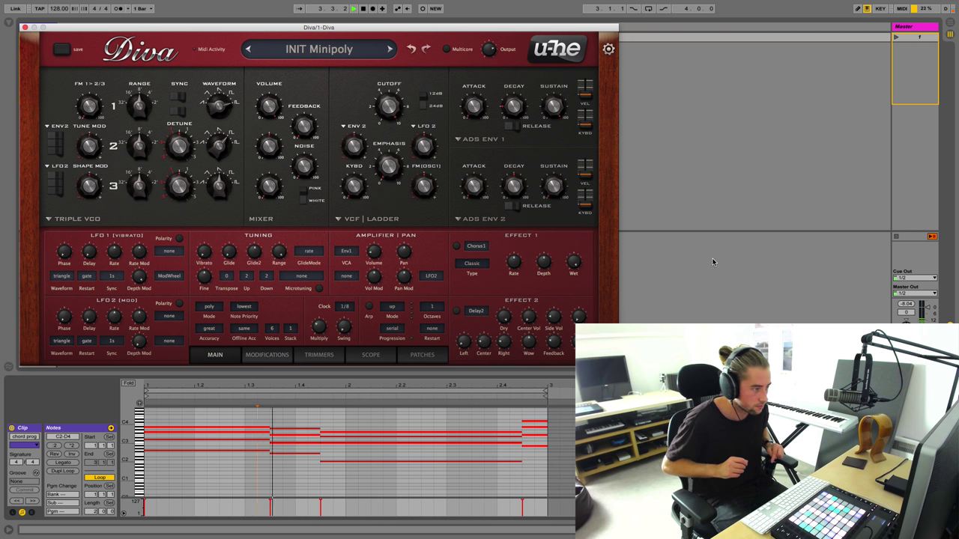
pyautogui.press('space')
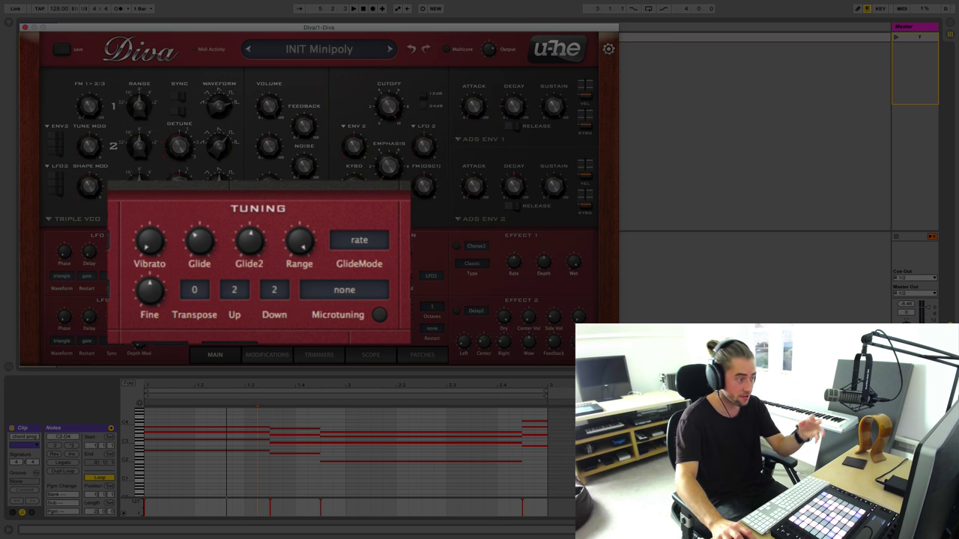
pyautogui.press('space')
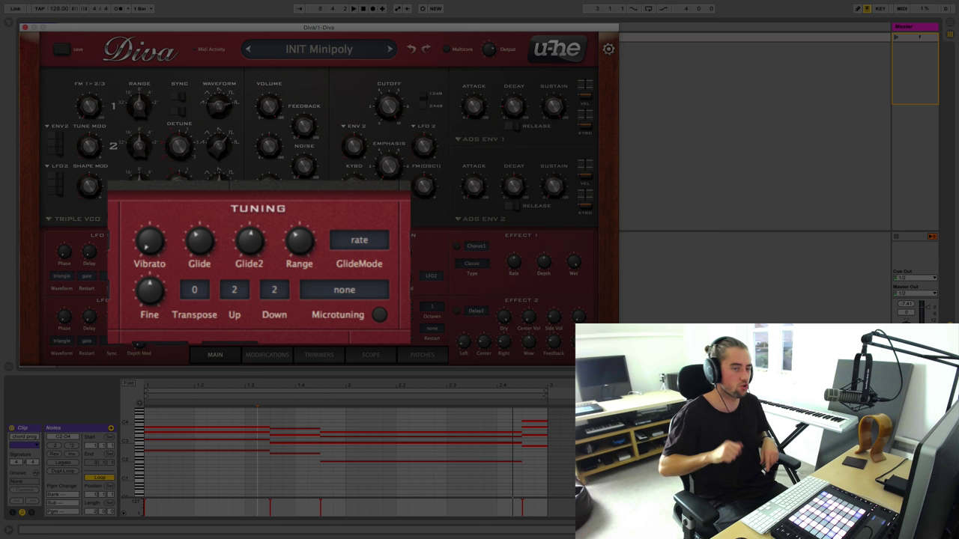
# Sweep Diva's glide Range knob up to 100, then settle it at about 67.00.
pyautogui.moveTo(300, 239); pyautogui.dragTo(321, 277)
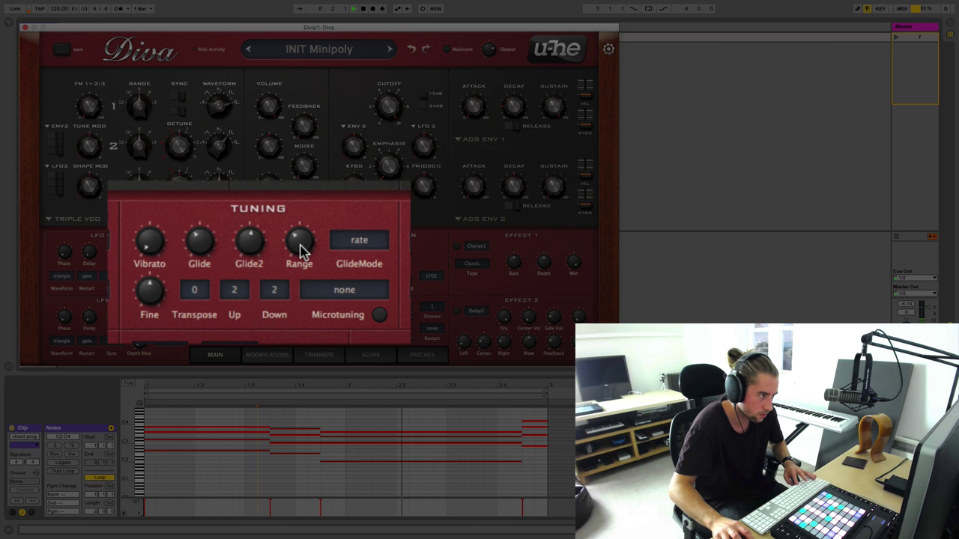
pyautogui.moveTo(302, 251); pyautogui.dragTo(273, 134)
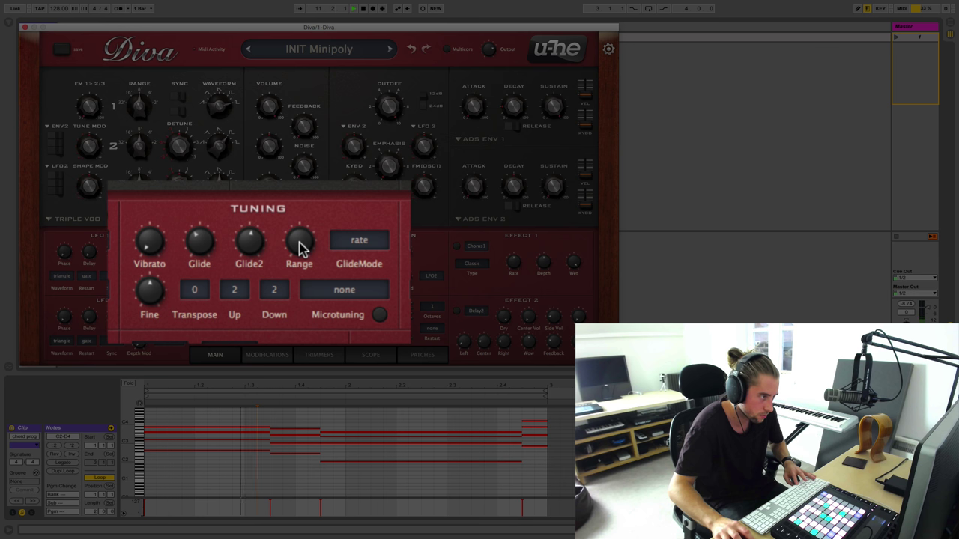
pyautogui.moveTo(300, 247); pyautogui.dragTo(301, 254)
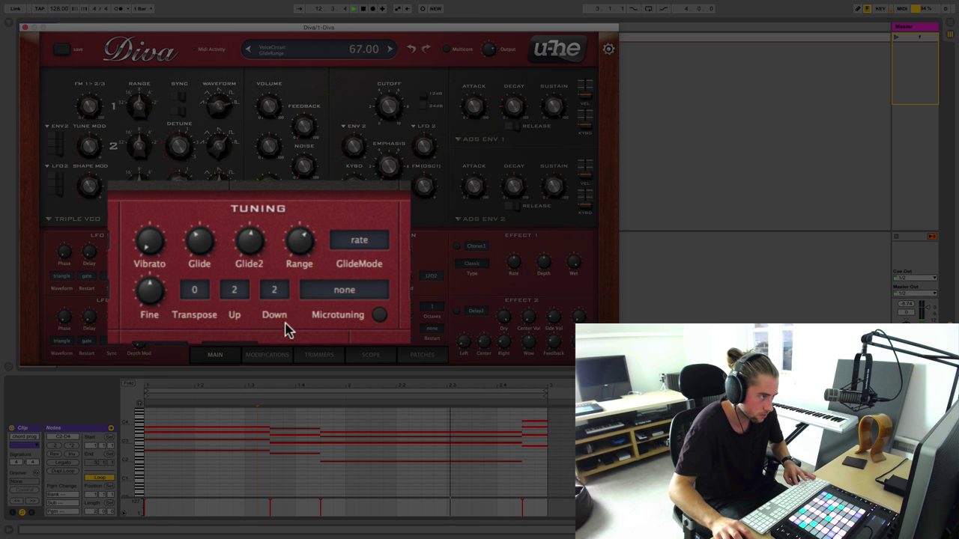